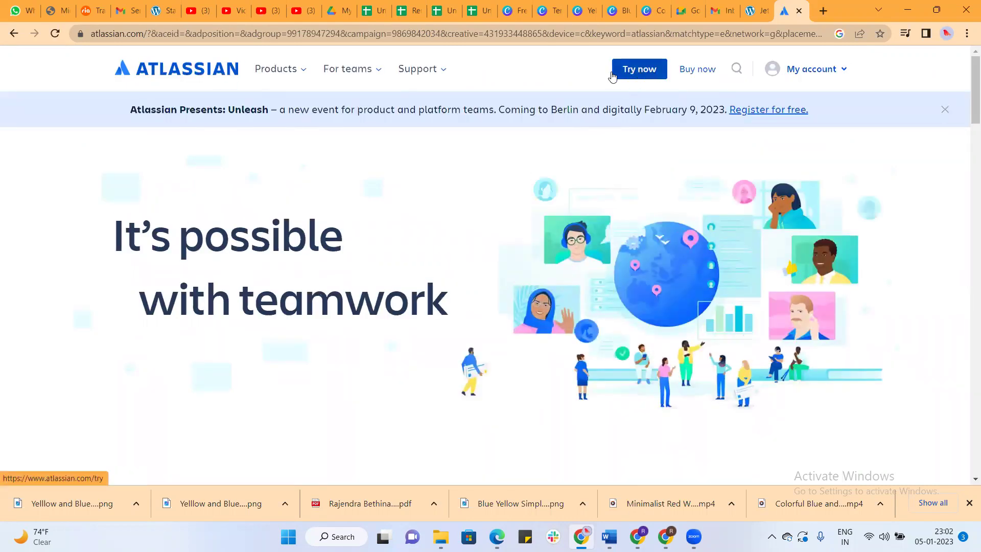
Start a free Jira Software cloud trial from the Plan & Track section.
click(643, 74)
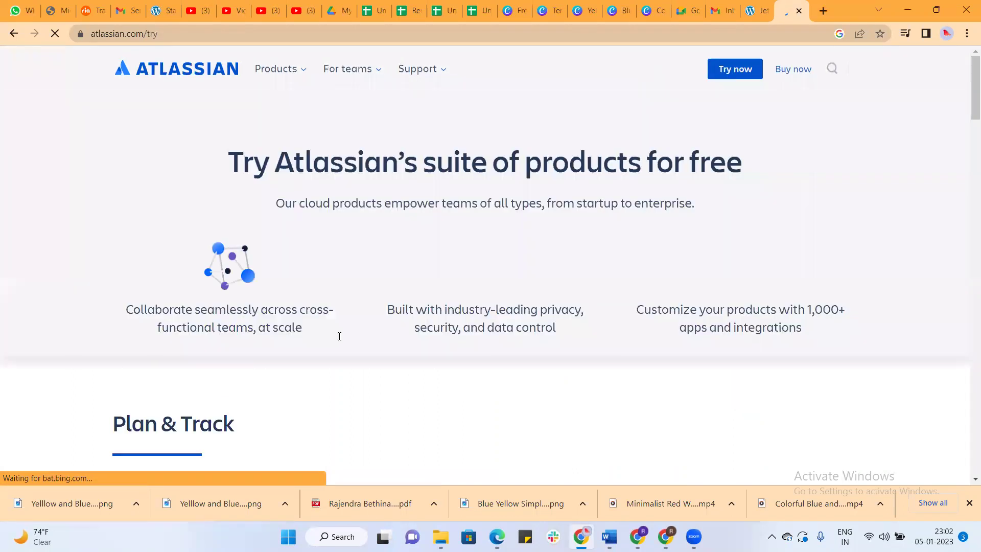
scroll(520, 243, down, 5)
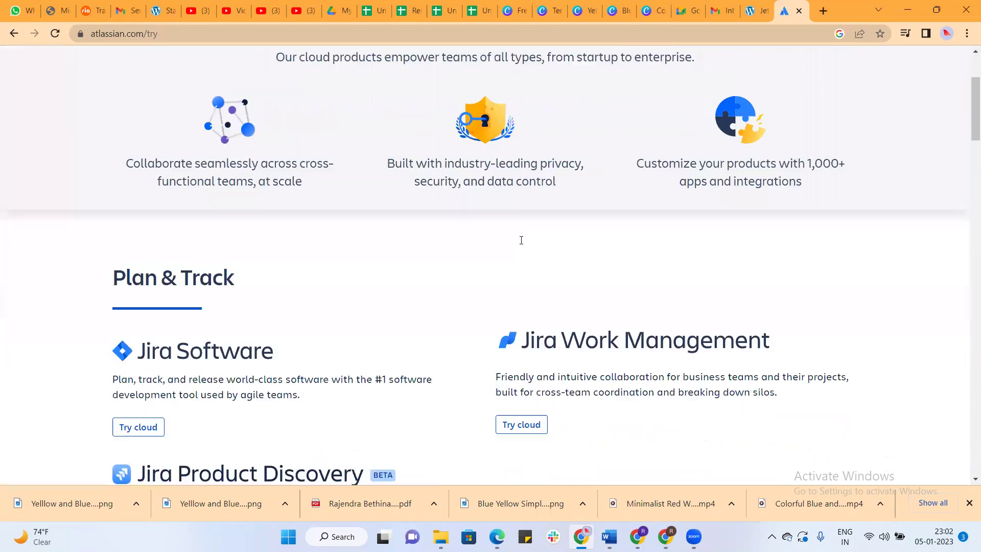
scroll(520, 243, down, 1)
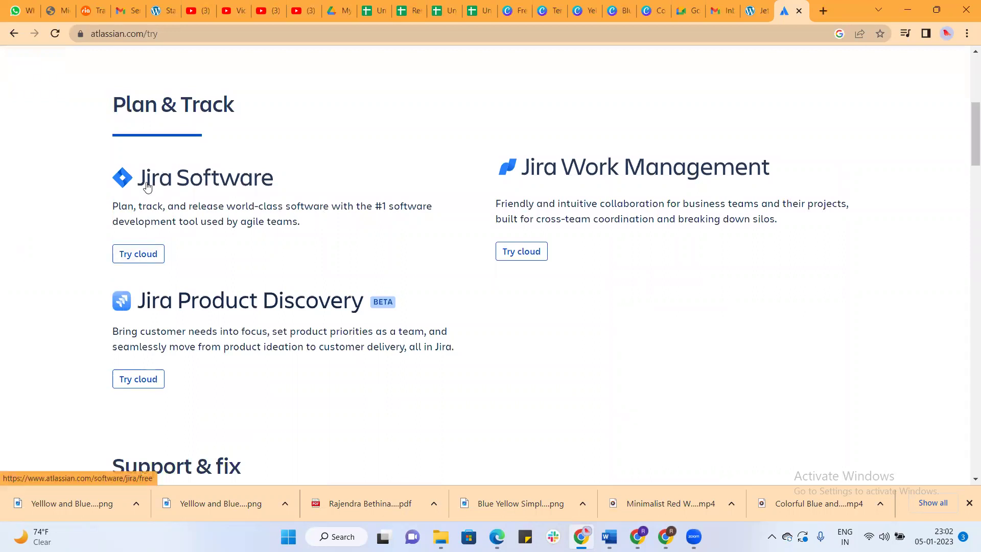
click(146, 256)
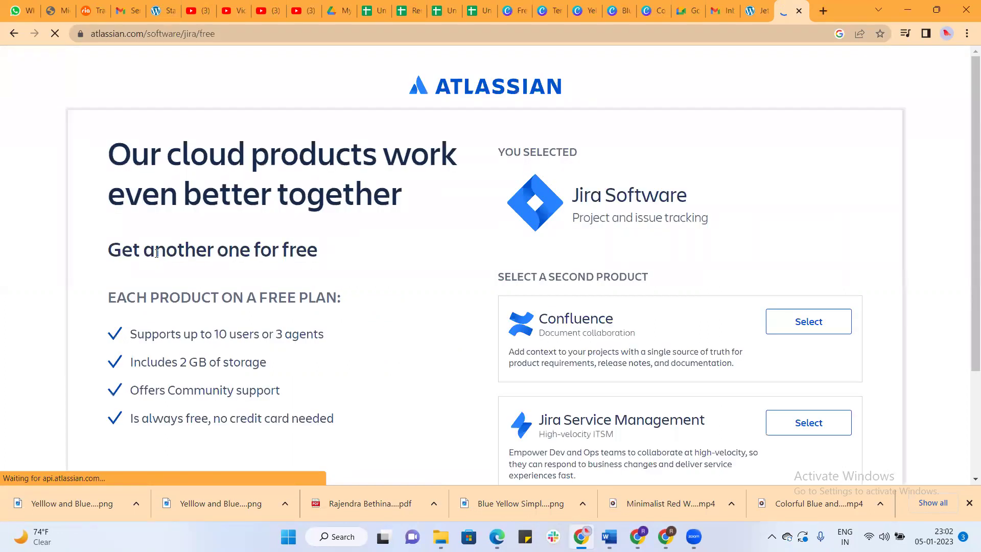
Add Confluence as the second free product alongside Jira Software.
scroll(672, 324, down, 1)
click(809, 258)
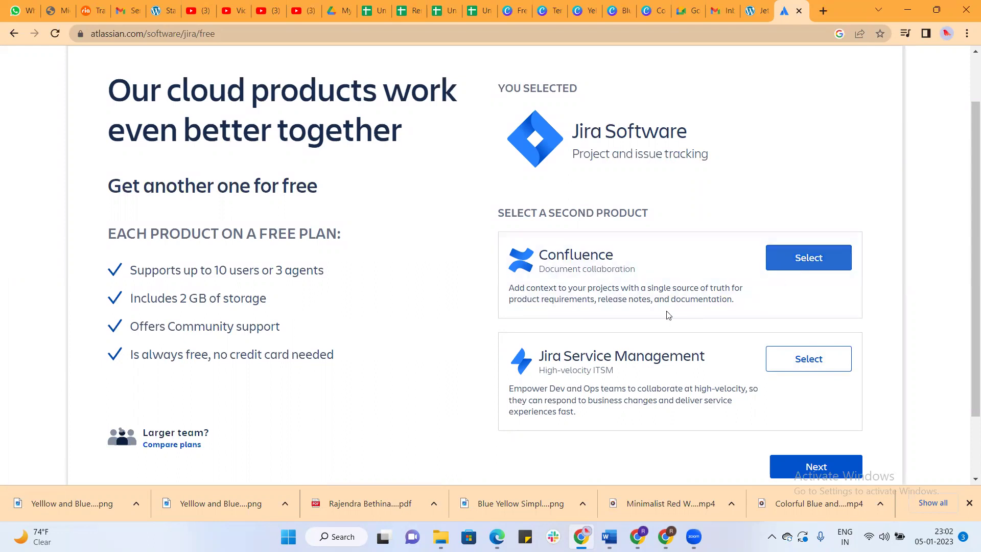
click(808, 260)
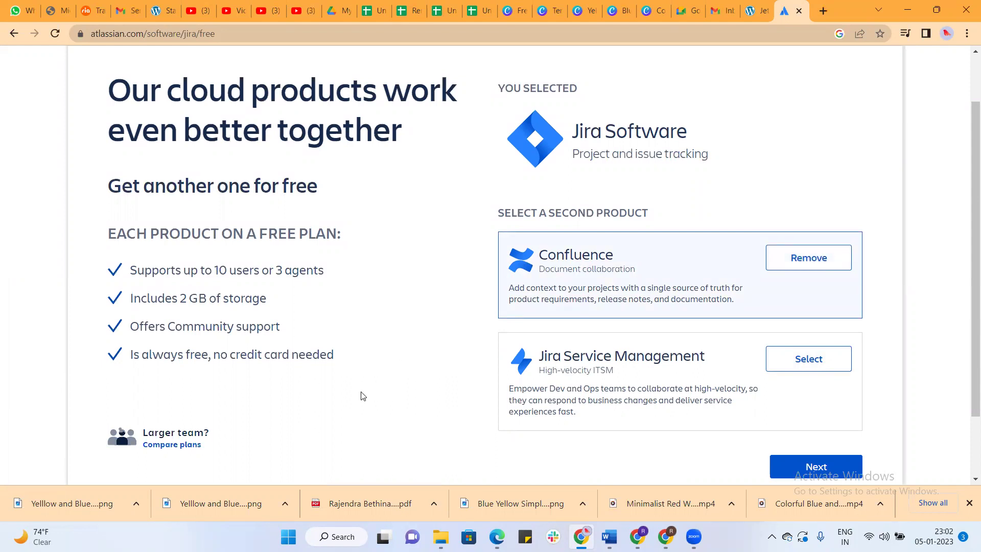
scroll(573, 361, down, 2)
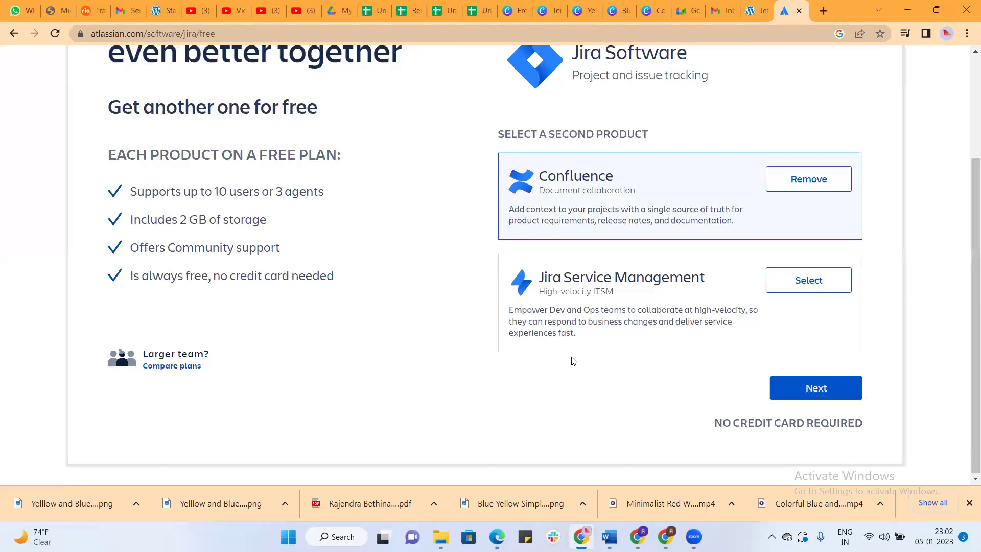
Continue with both products and create the Atlassian account to reach the Cloud Free form.
click(804, 389)
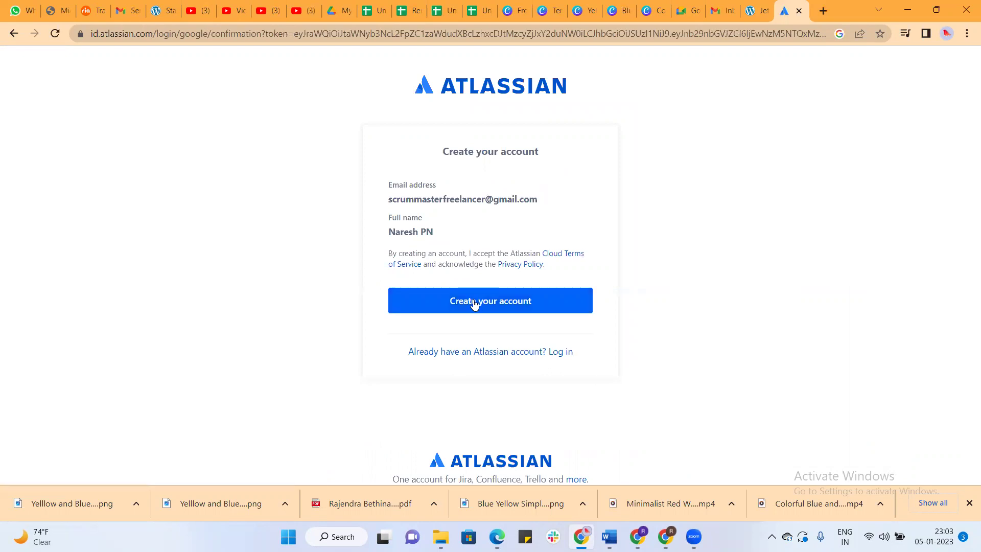
click(474, 303)
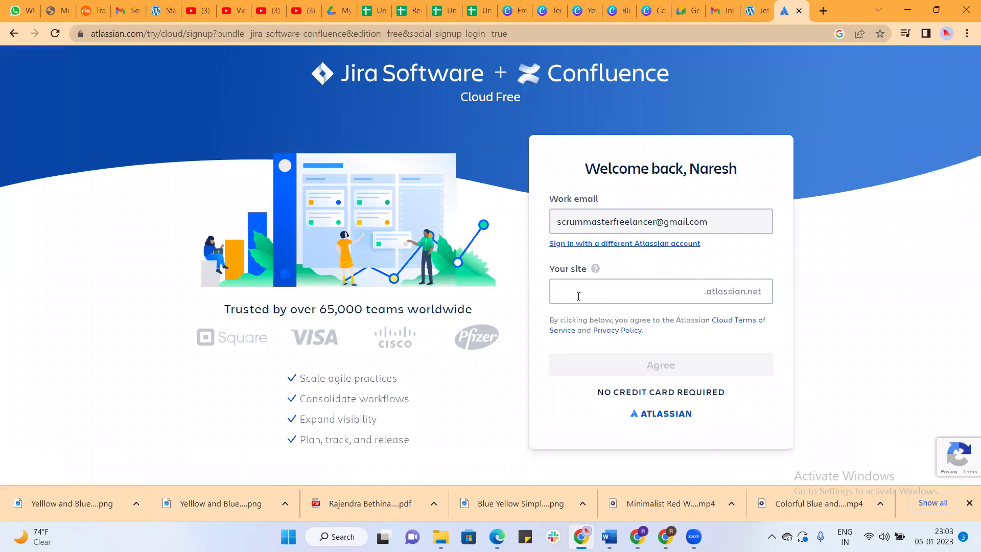
Enter a site name, retrying after rejected names until one is available, then agree.
click(578, 296)
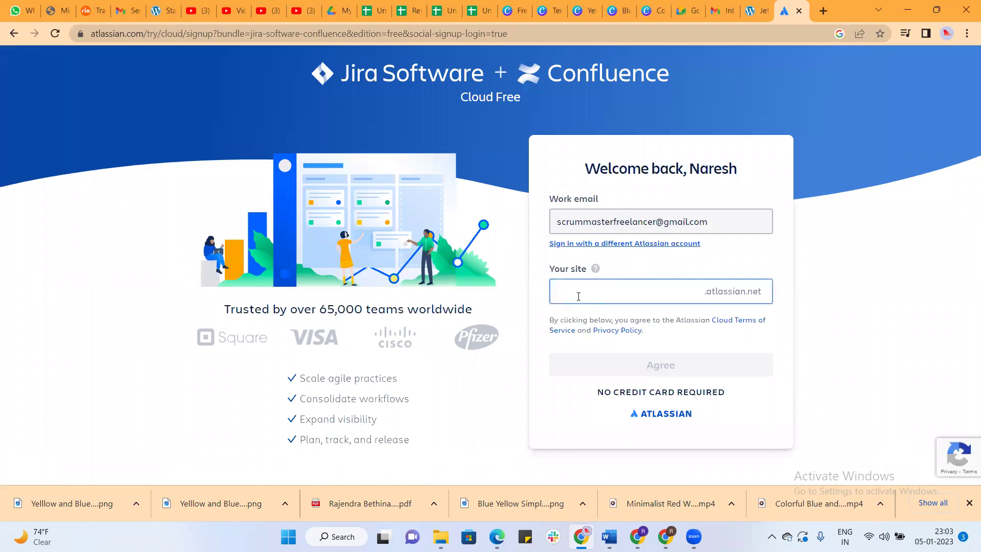
text(Dhan)
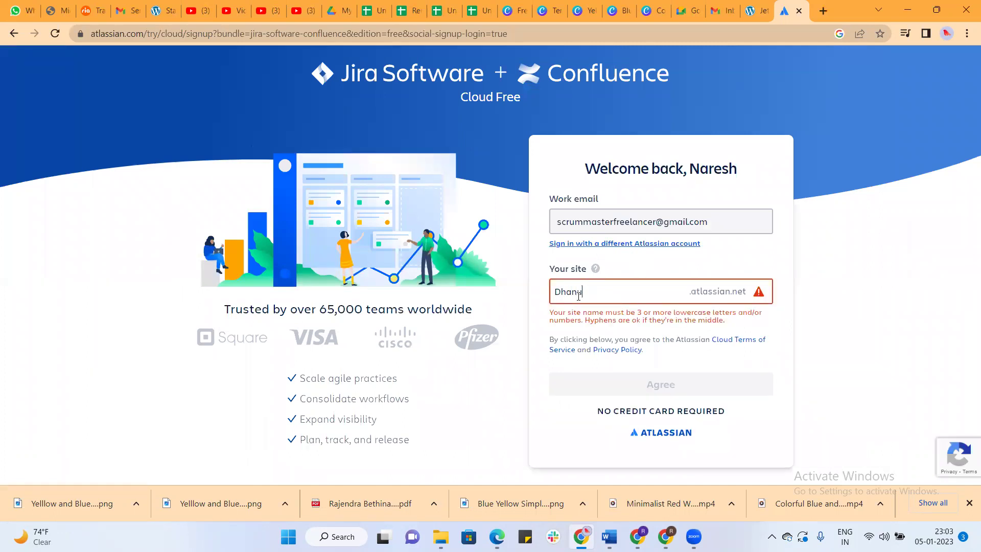
text(ushinfotechjan)
key(BackSpace)
key(BackSpace)
key(BackSpace)
key(BackSpace)
key(BackSpace)
key(BackSpace)
key(BackSpace)
key(BackSpace)
key(BackSpace)
key(BackSpace)
key(BackSpace)
key(BackSpace)
key(BackSpace)
key(BackSpace)
key(BackSpace)
key(BackSpace)
key(BackSpace)
key(BackSpace)
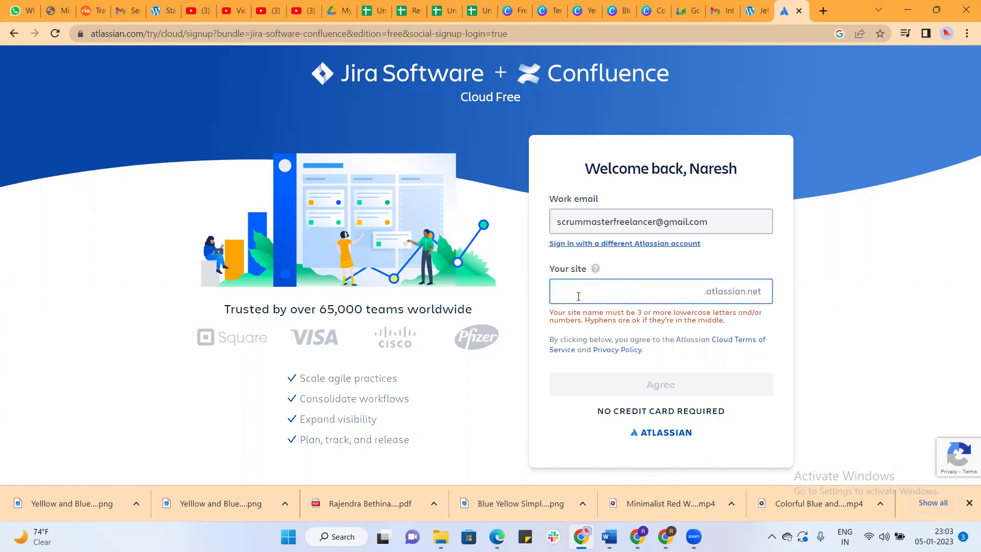
text(dha)
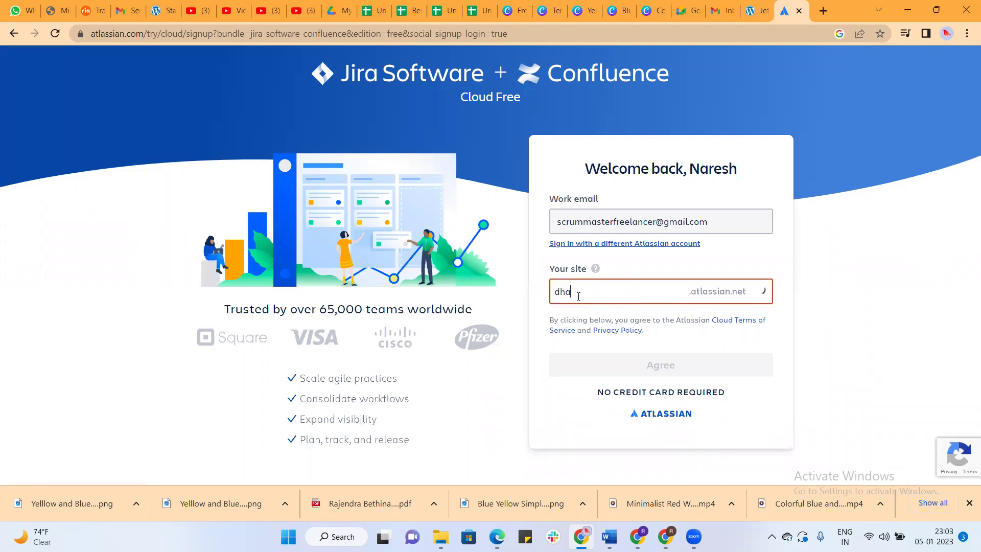
text(nushi)
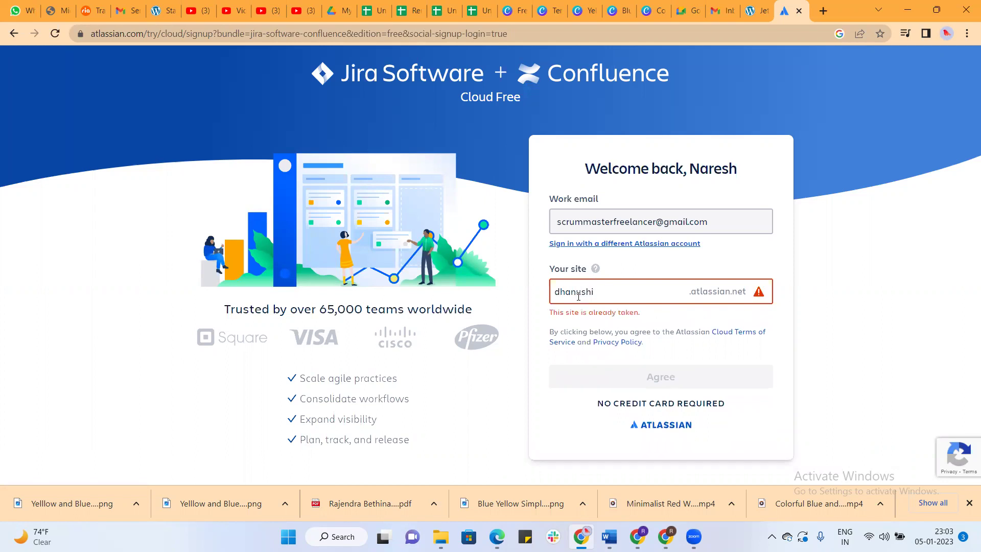
text(nfo)
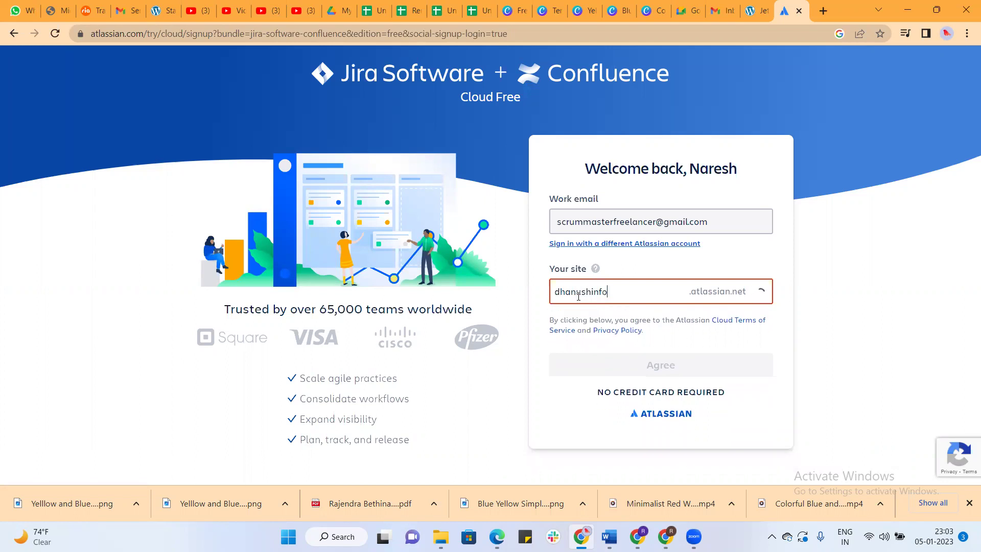
text(.)
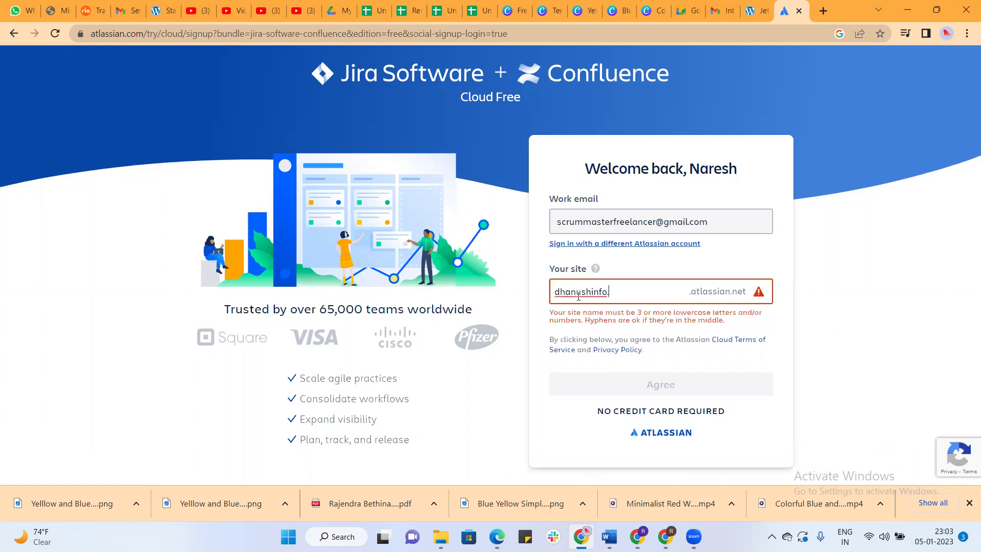
text(in)
key(BackSpace)
key(BackSpace)
key(BackSpace)
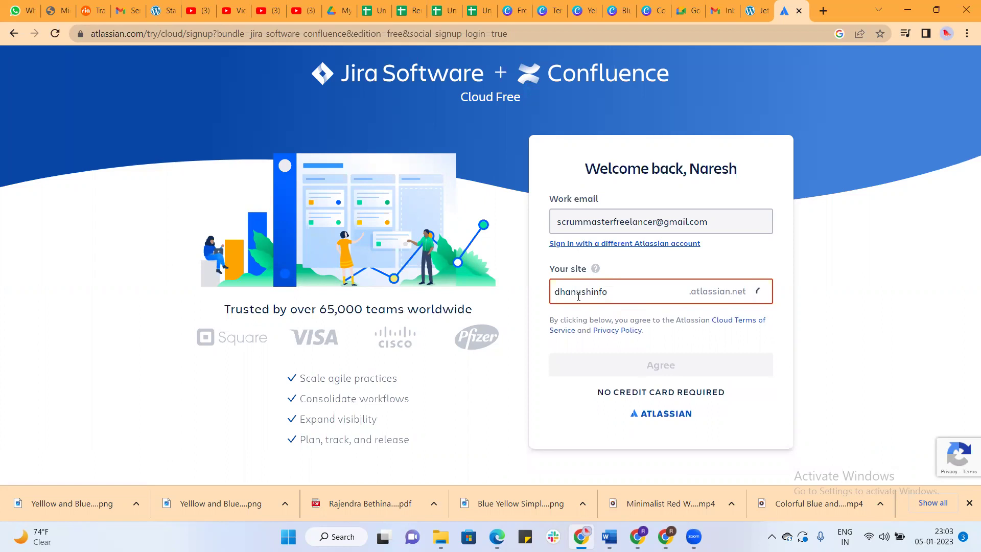
text(may)
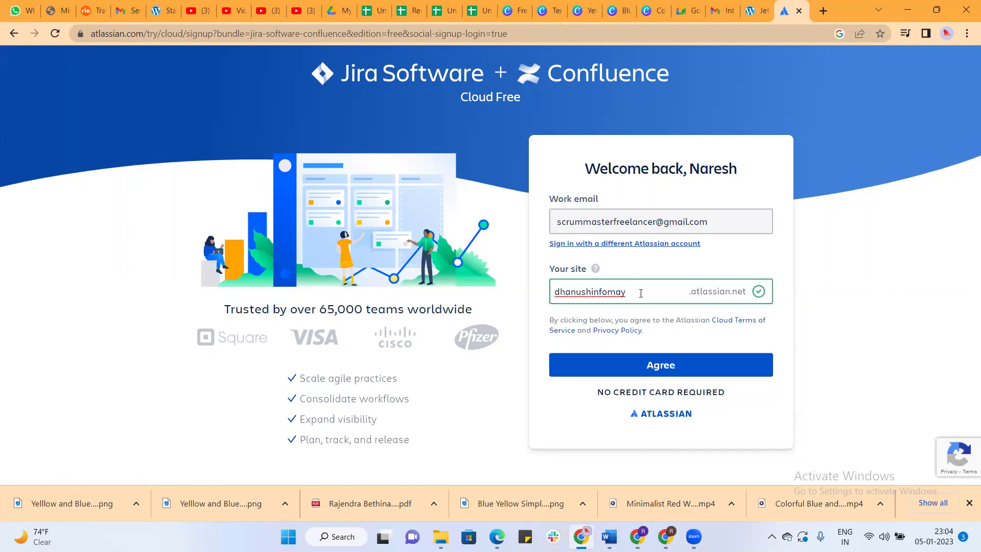
key(BackSpace)
key(BackSpace)
key(BackSpace)
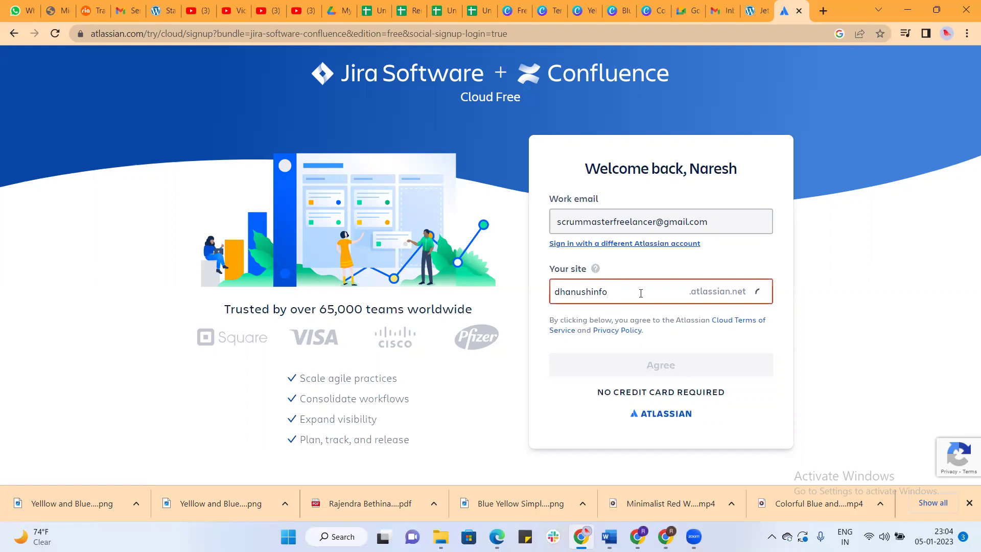
text(jan)
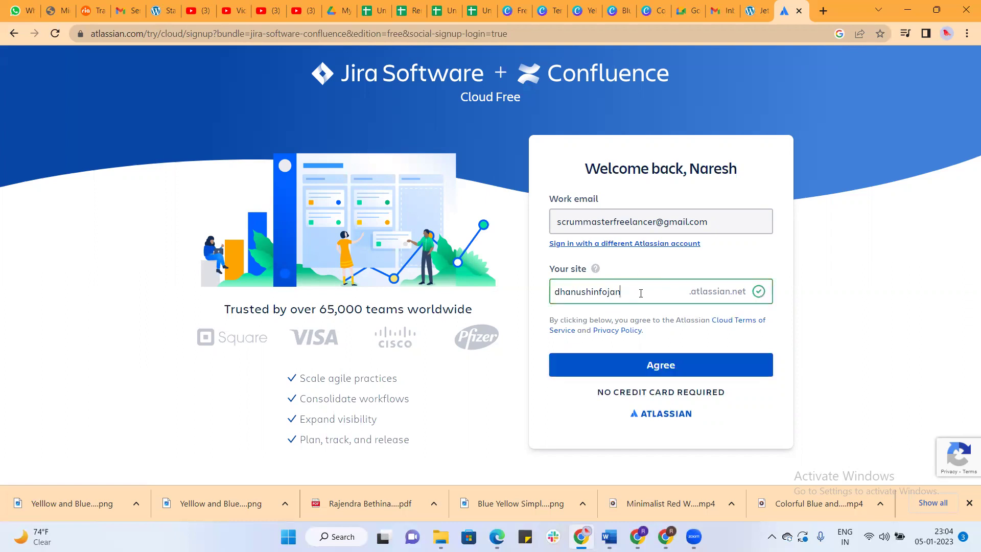
click(676, 366)
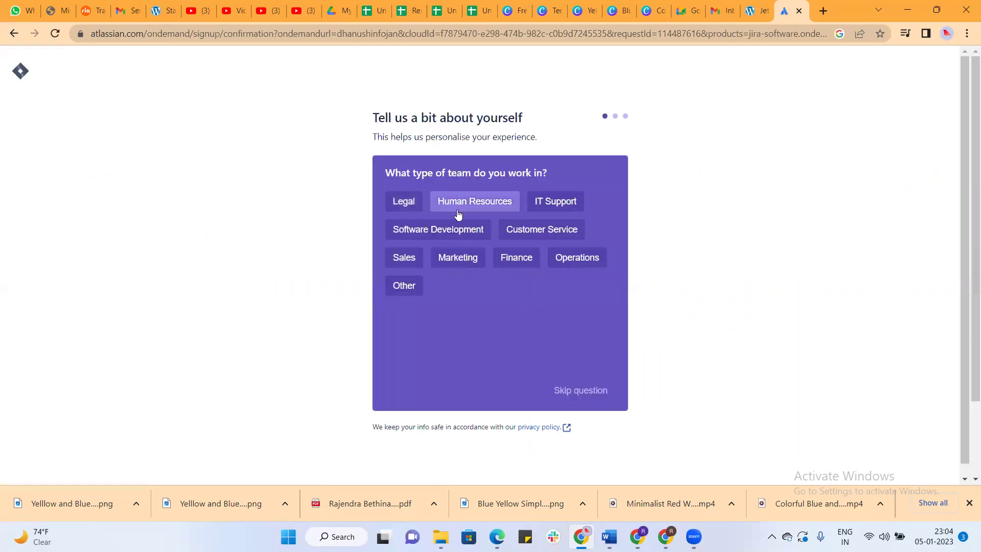
Skip both the team-type and main-tasks questions so the site starts up.
click(574, 391)
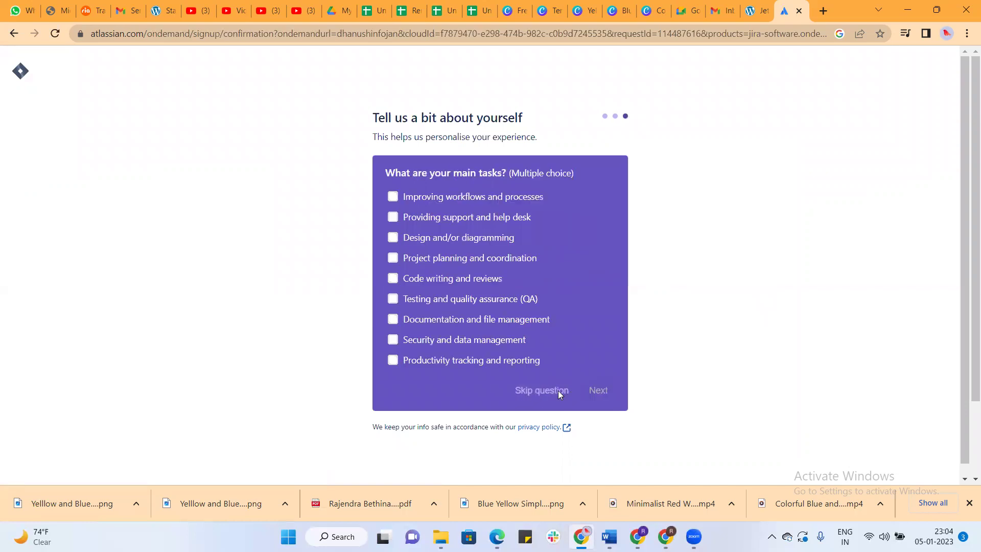
click(558, 390)
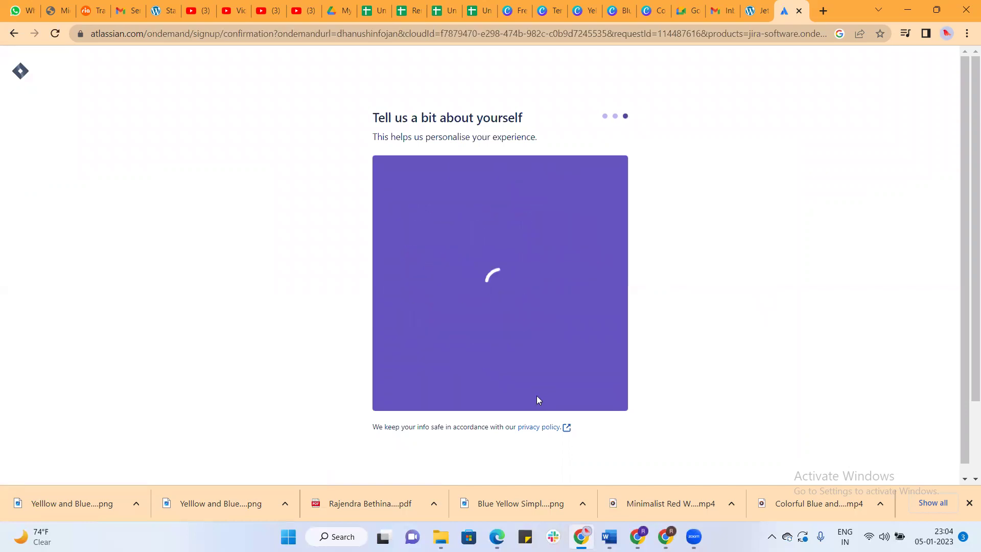
scroll(589, 357, down, 2)
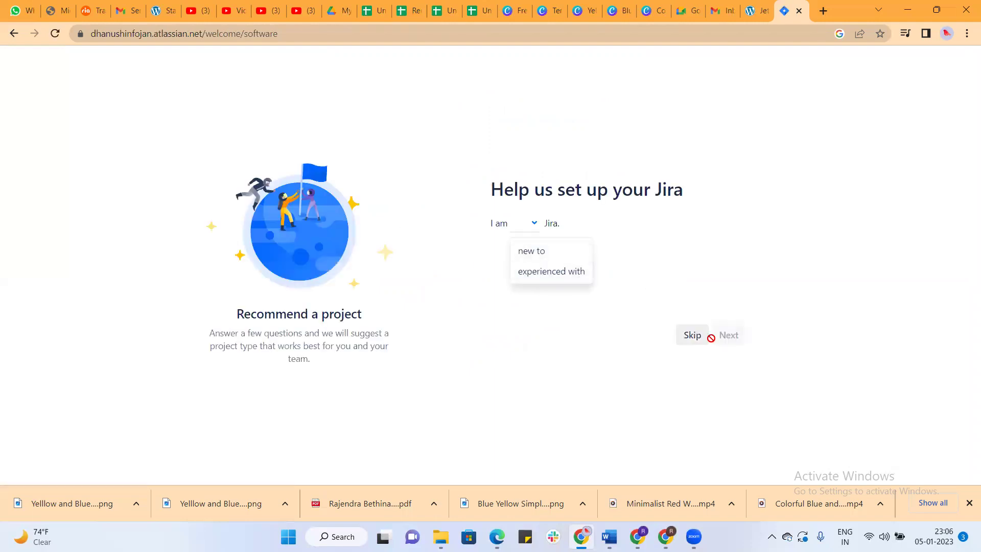
Skip the setup questions and name the new project ABC Bank.
click(691, 335)
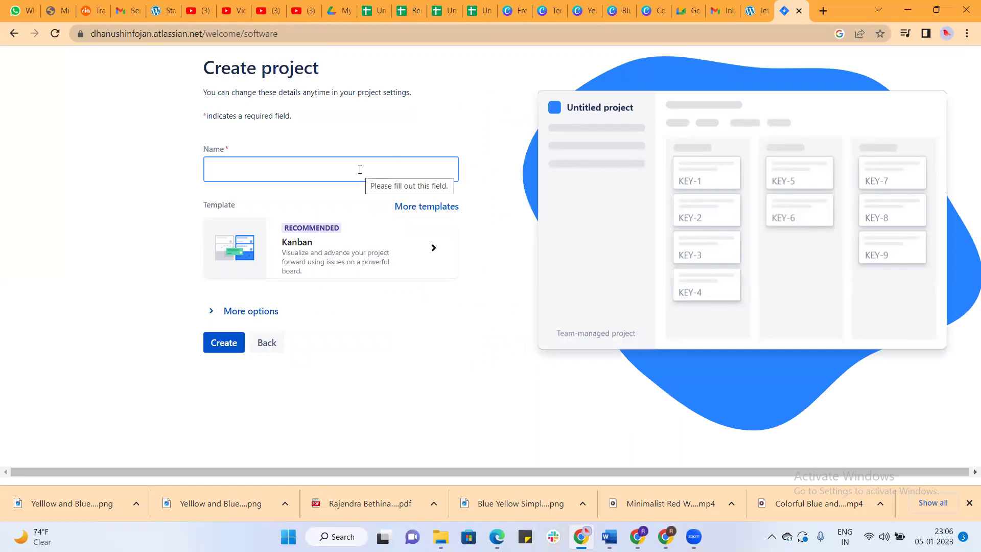
text(ABC)
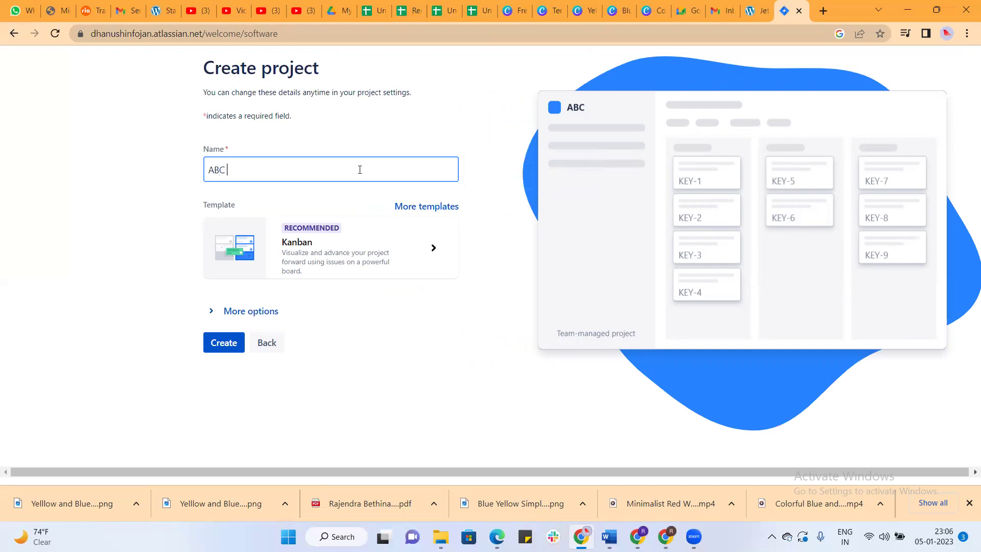
text( A)
key(BackSpace)
text(Bank)
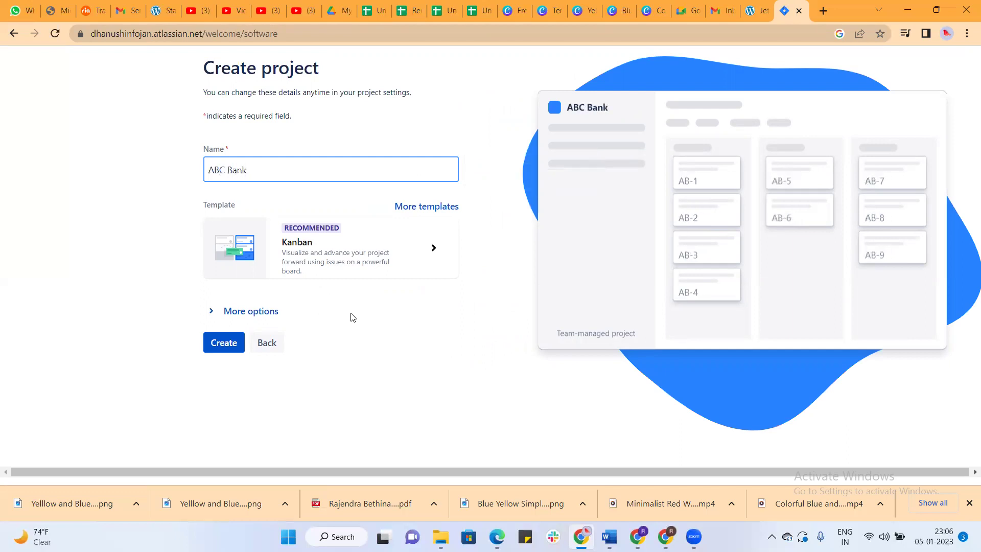
click(377, 391)
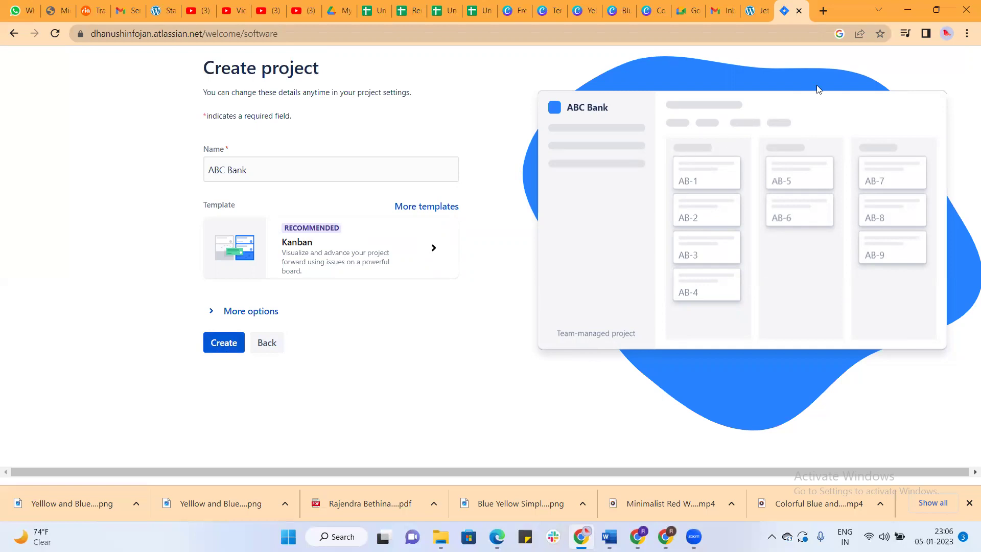
Choose the Scrum template from More templates and create the project.
drag(782, 177, 854, 136)
drag(874, 367, 772, 137)
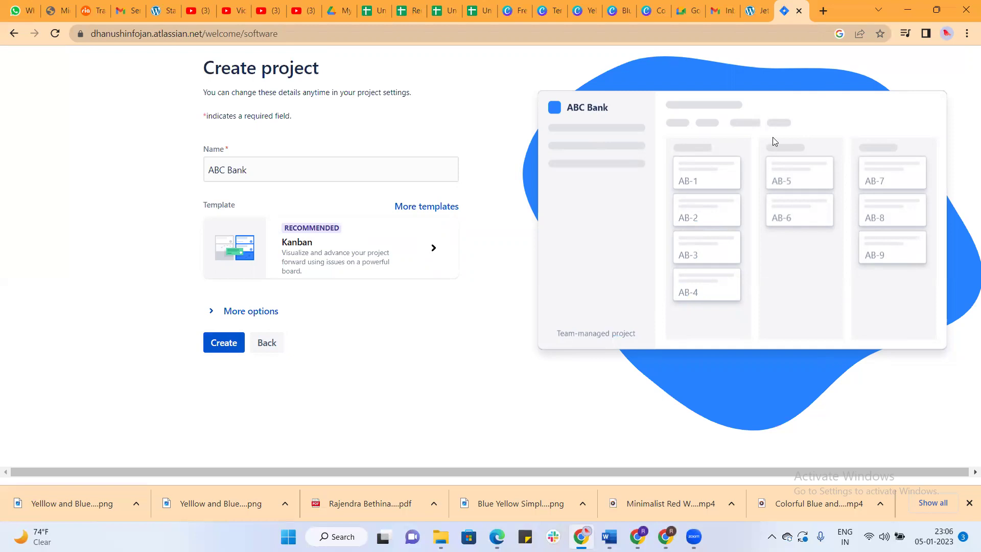
click(433, 212)
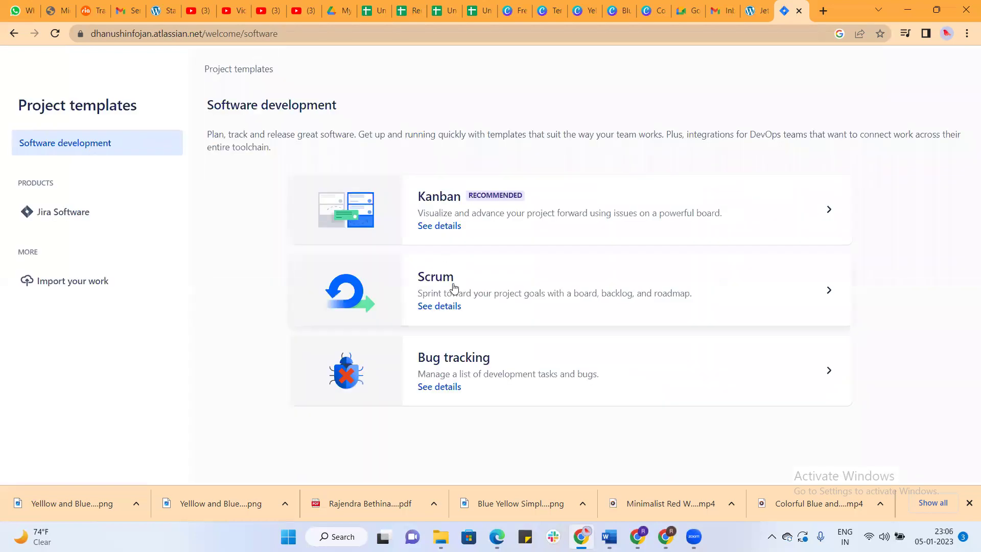
click(452, 286)
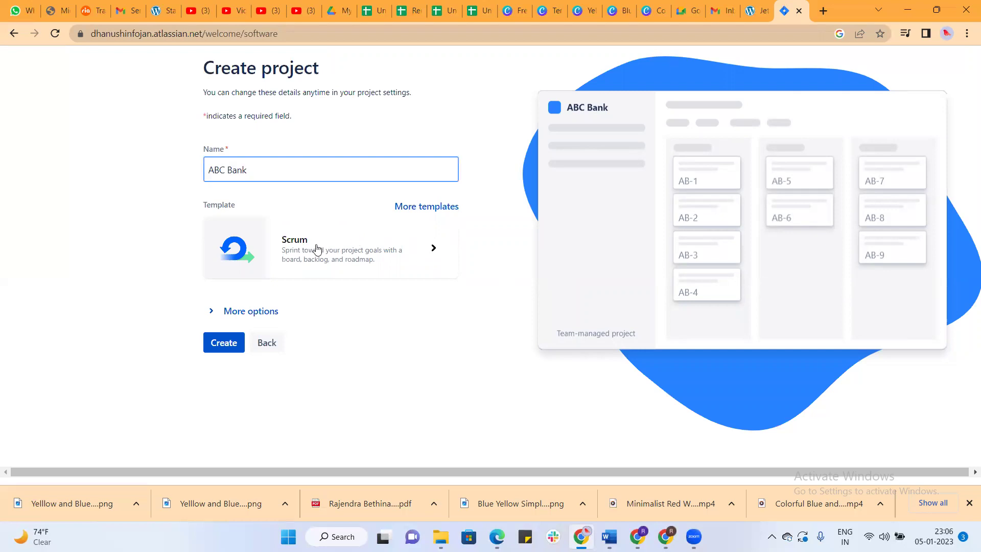
click(221, 338)
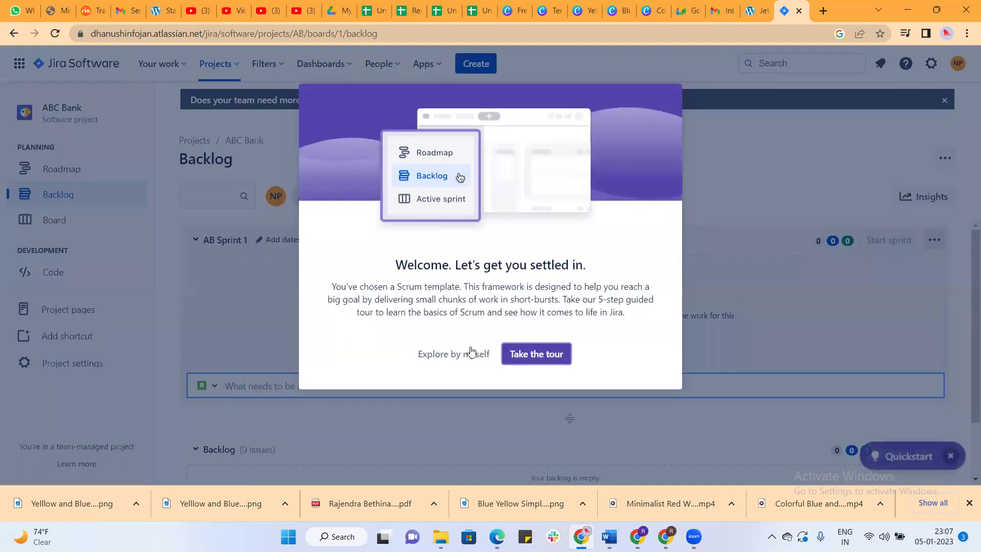
Choose Explore by myself in the Welcome modal to skip the tour.
click(445, 355)
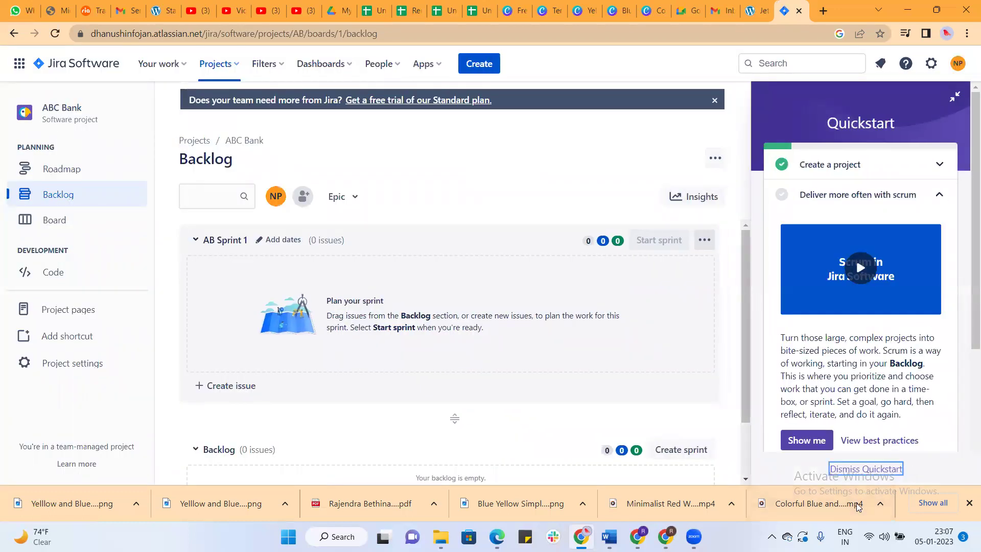
Dismiss the quickstart, view the board, backlog, roadmap and apps, then return to the board.
click(865, 468)
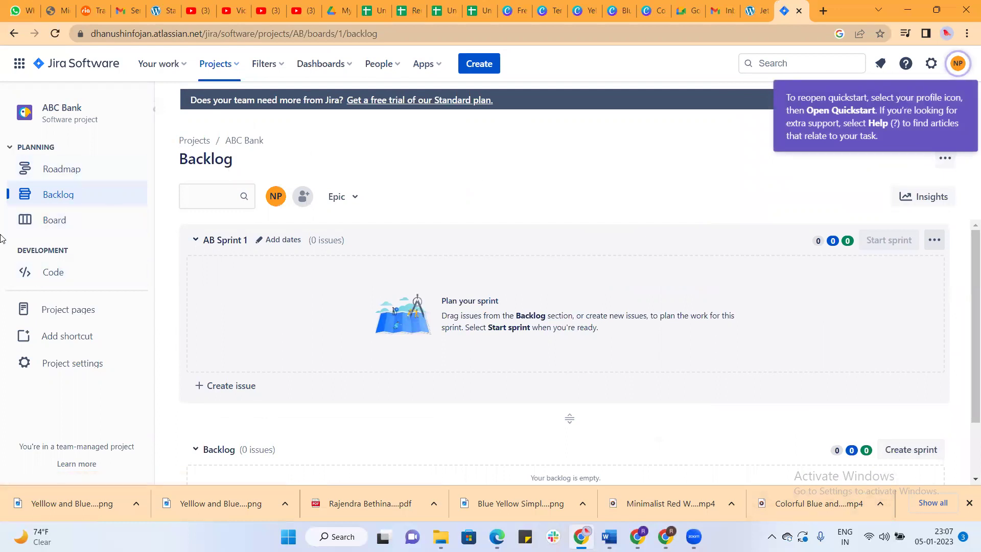
click(60, 226)
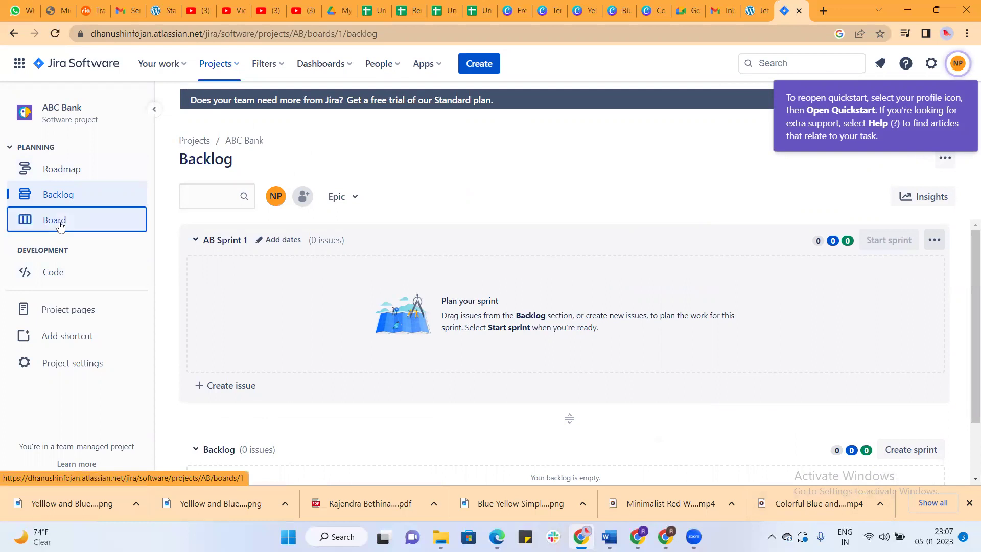
click(48, 194)
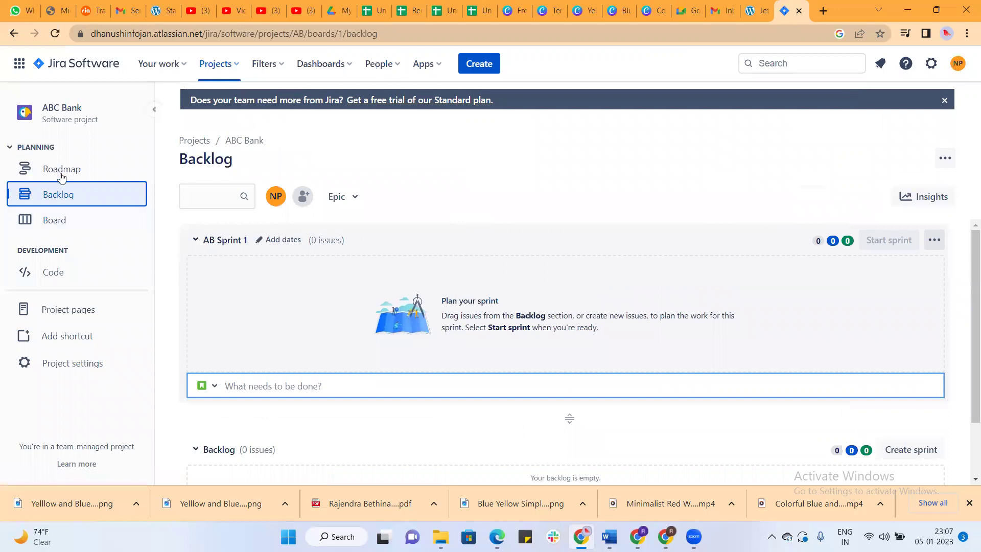
click(61, 173)
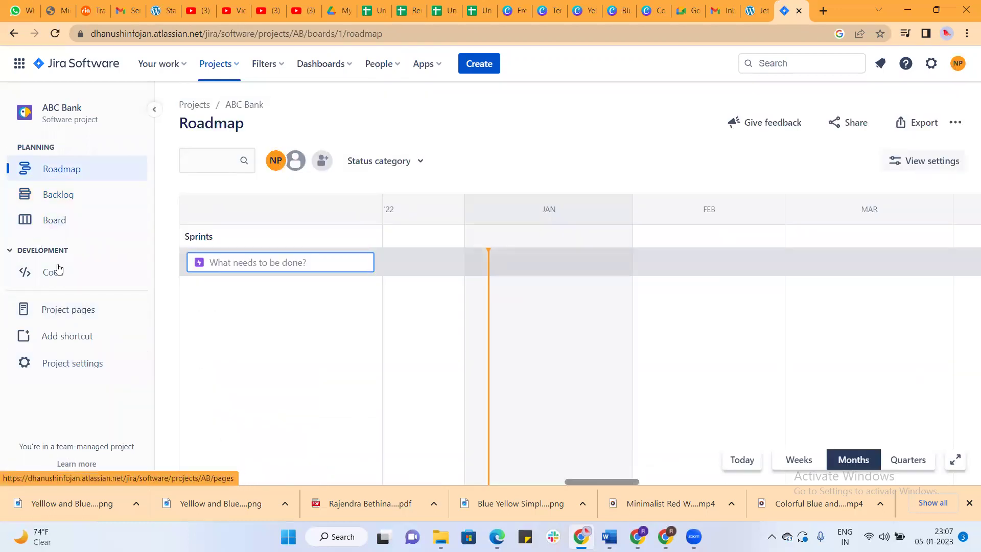
click(424, 63)
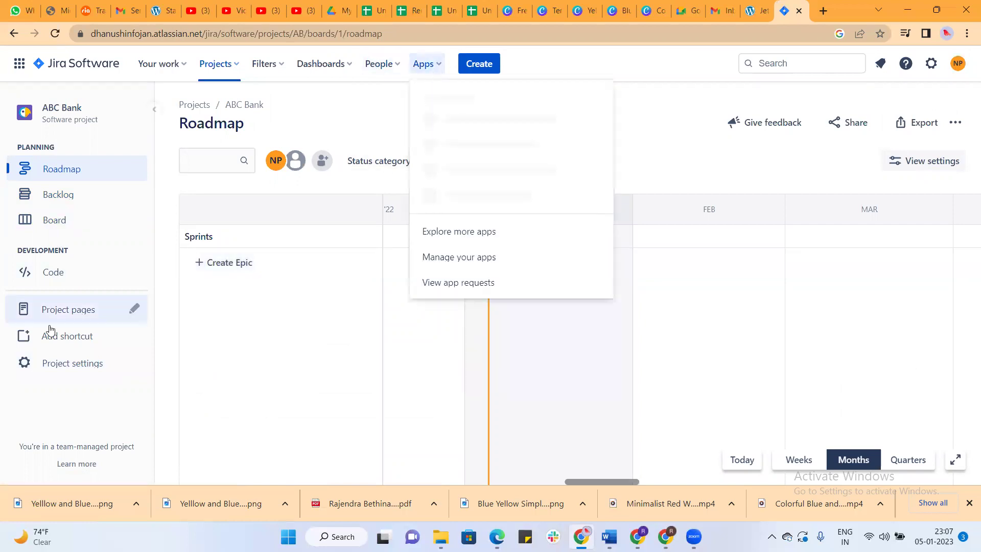
click(109, 234)
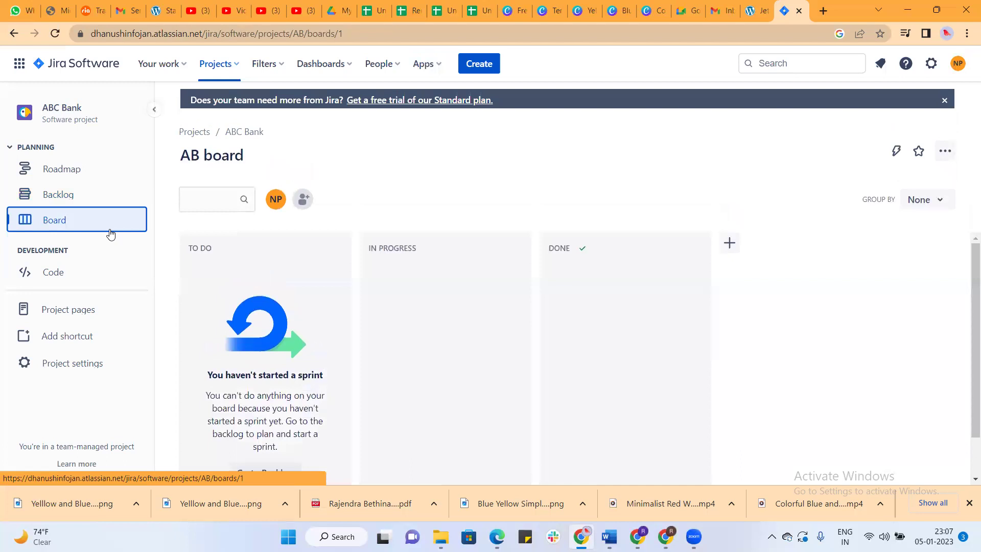